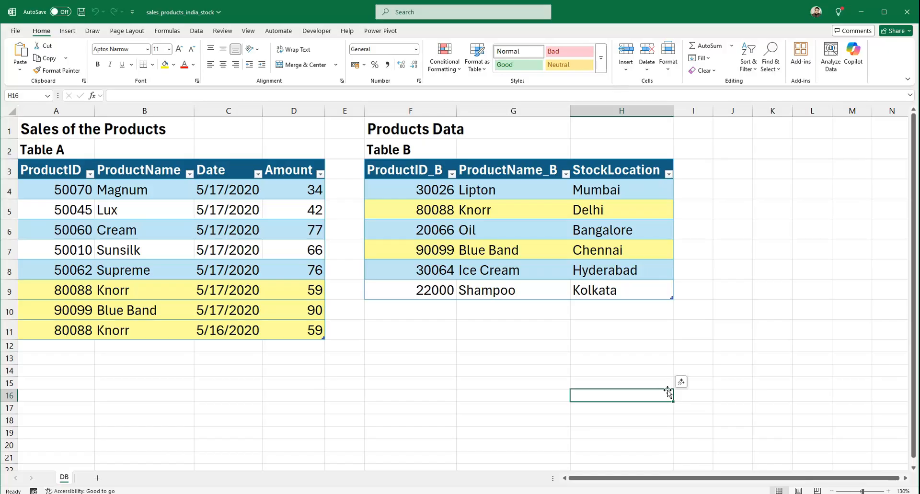
Step: Open the Sales of the Products table (Table A), headers included, as a new query in the Power Query Editor
{"action": "left_click", "coordinate": [197, 30]}
{"action": "left_click", "coordinate": [169, 196]}
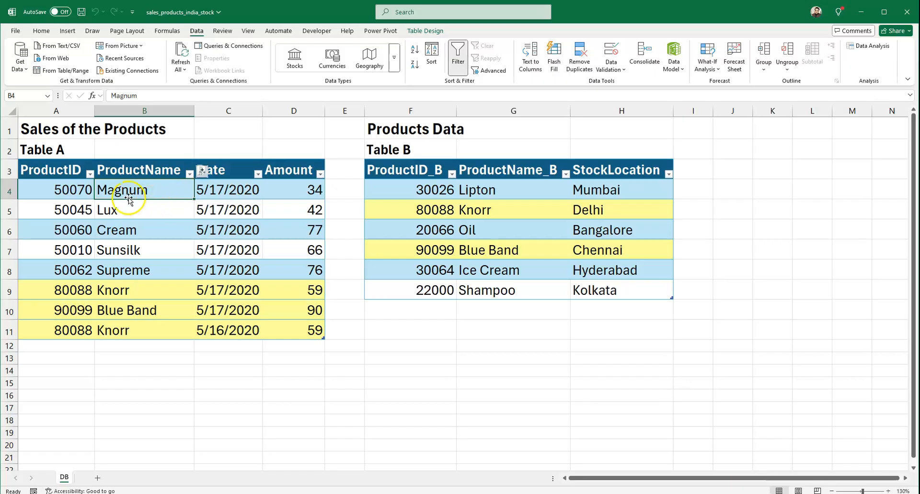
{"action": "left_click_drag", "start_coordinate": [68, 168], "coordinate": [275, 330]}
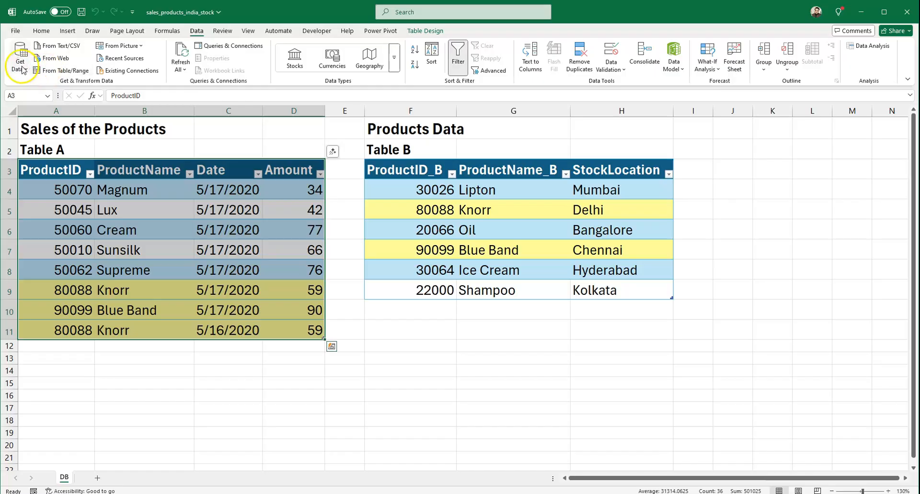
{"action": "left_click", "coordinate": [66, 72]}
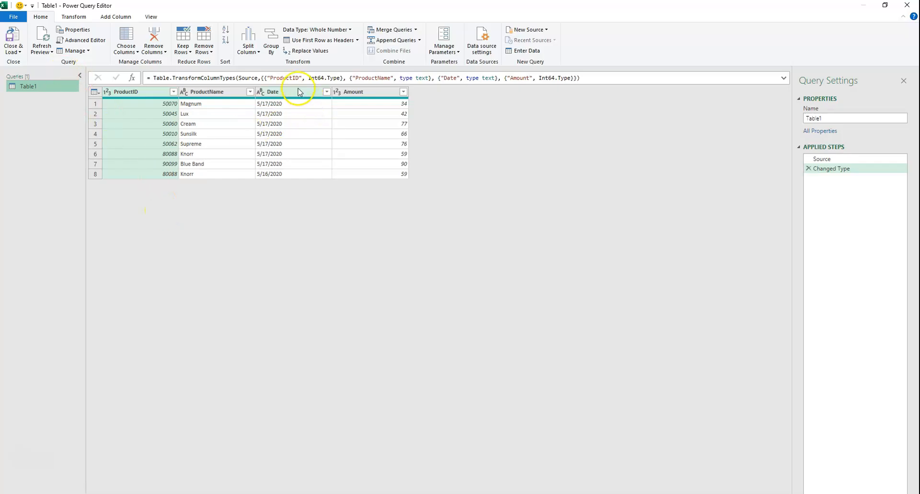
{"action": "left_click", "coordinate": [262, 94]}
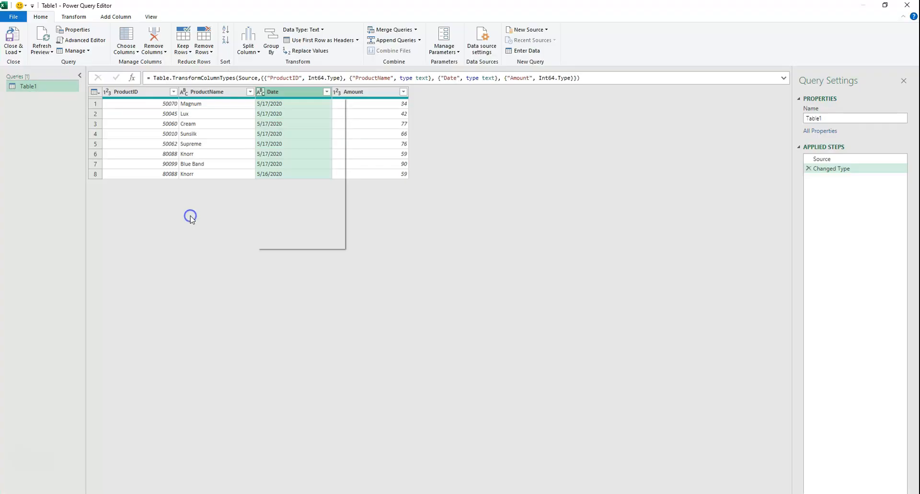
{"action": "left_click", "coordinate": [261, 92]}
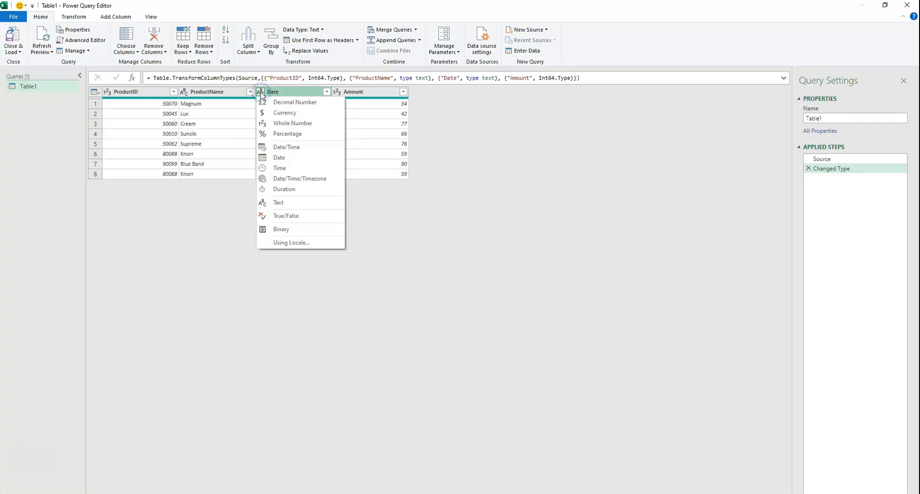
{"action": "left_click", "coordinate": [197, 205]}
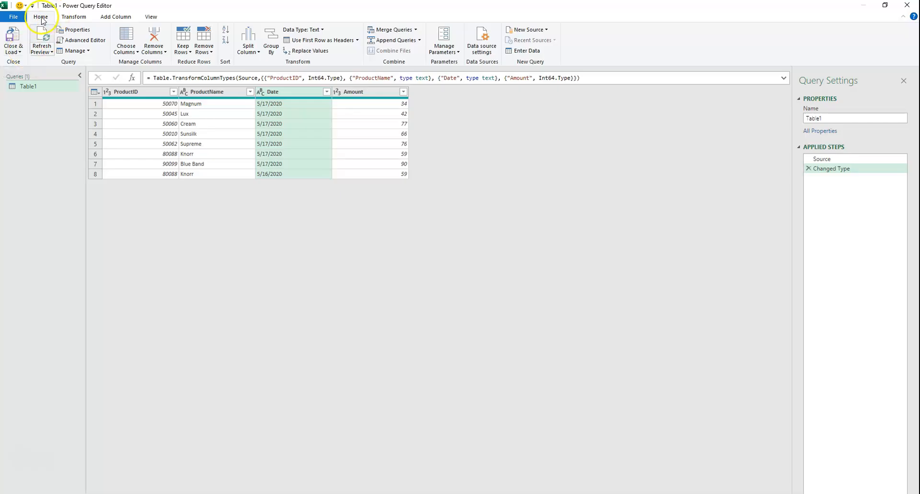
Step: Load the Table1 query to the workbook as a connection only and check its preview
{"action": "left_click", "coordinate": [20, 53]}
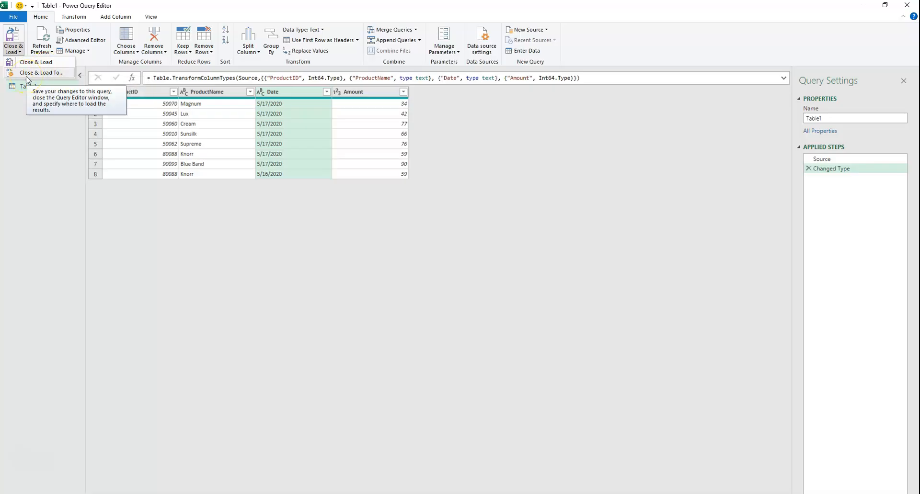
{"action": "left_click", "coordinate": [26, 67]}
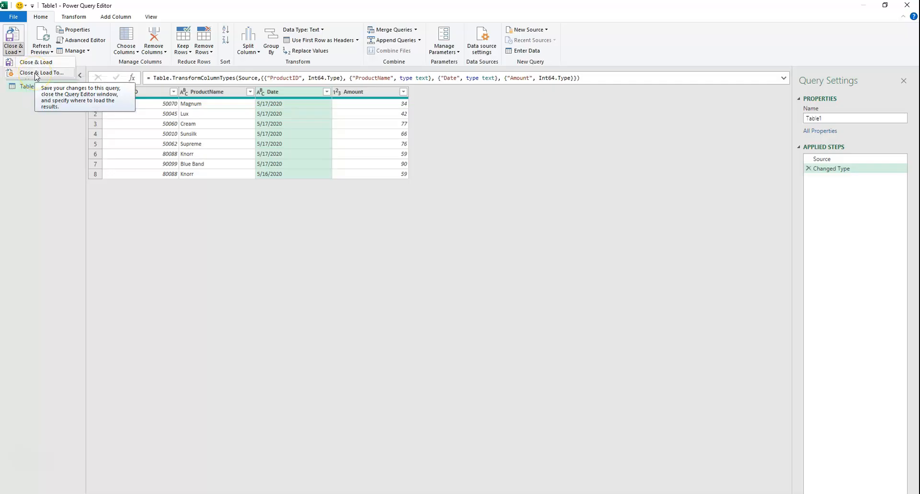
{"action": "left_click", "coordinate": [36, 73]}
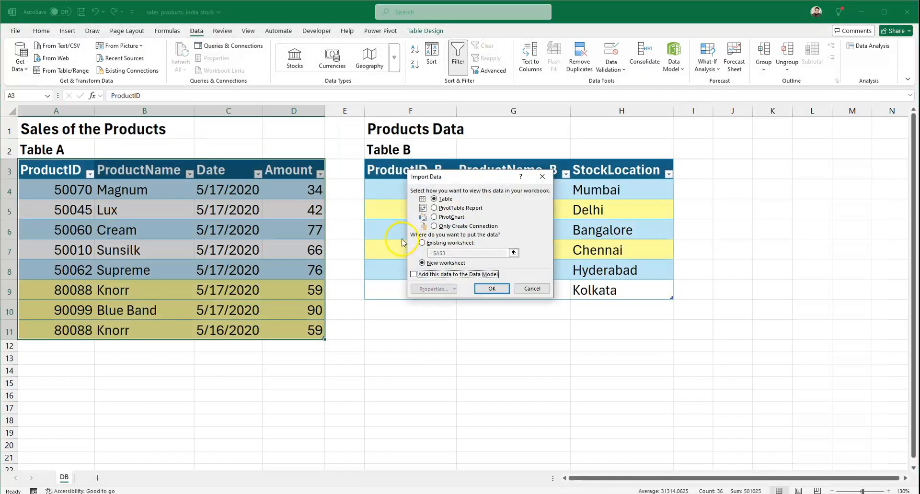
{"action": "left_click", "coordinate": [434, 226]}
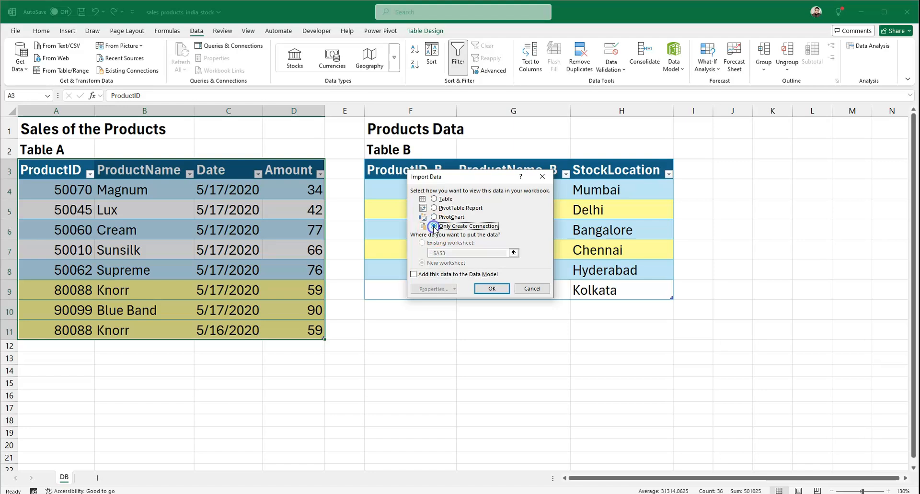
{"action": "left_click", "coordinate": [485, 290]}
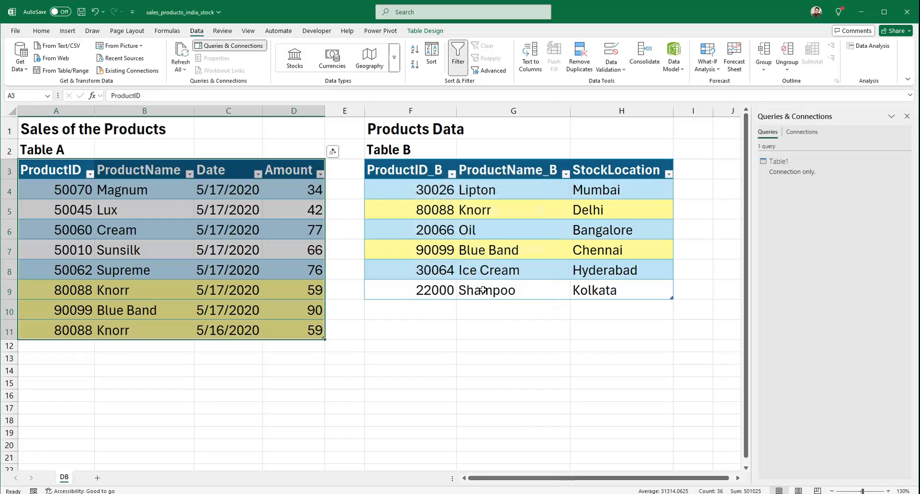
{"action": "left_click", "coordinate": [805, 206]}
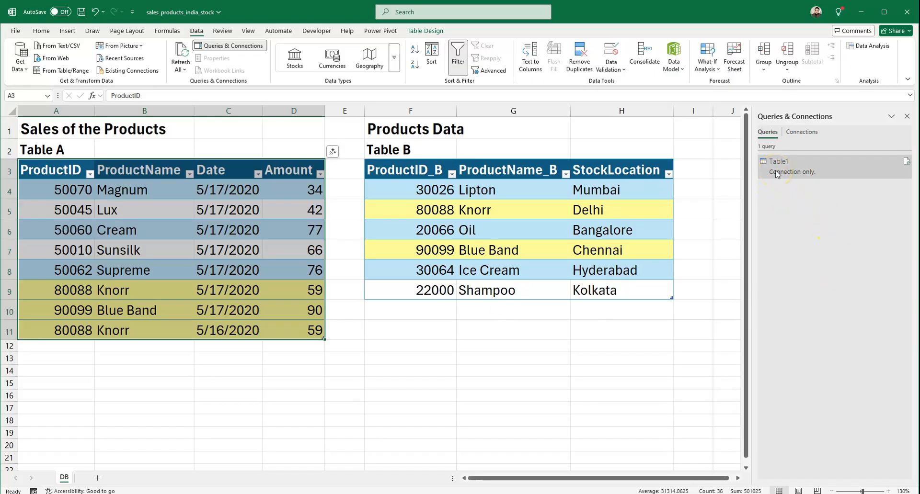
{"action": "mouse_move", "coordinate": [777, 174]}
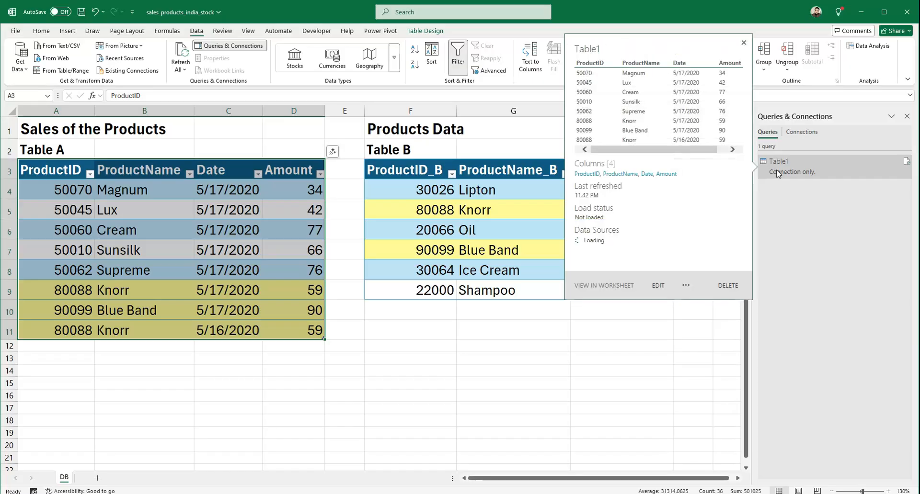
{"action": "left_click", "coordinate": [799, 286]}
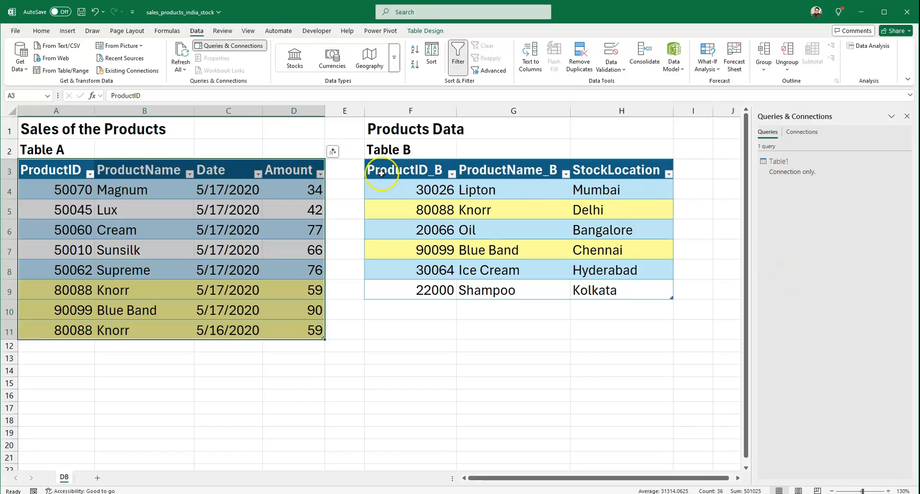
{"action": "mouse_move", "coordinate": [764, 176]}
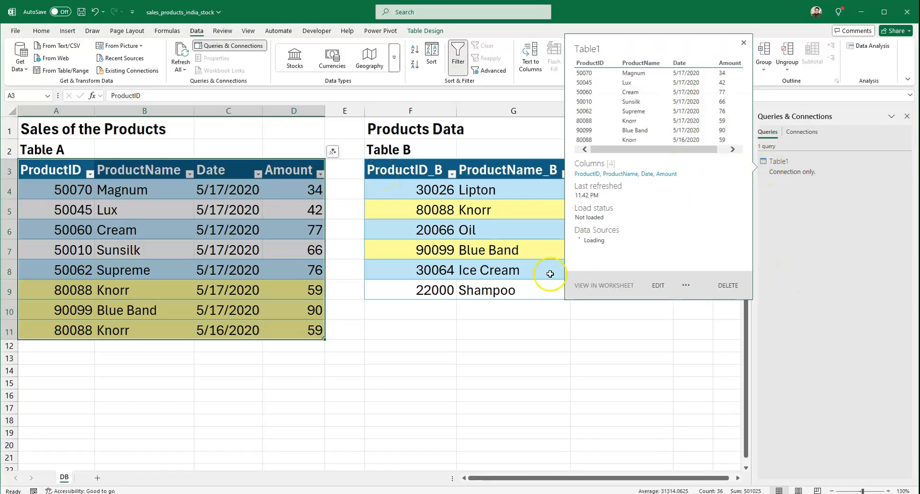
Step: Open the Products Data table (Table B), headers included, as a new query in the Power Query Editor
{"action": "left_click", "coordinate": [431, 178]}
{"action": "left_click_drag", "start_coordinate": [430, 177], "coordinate": [610, 292]}
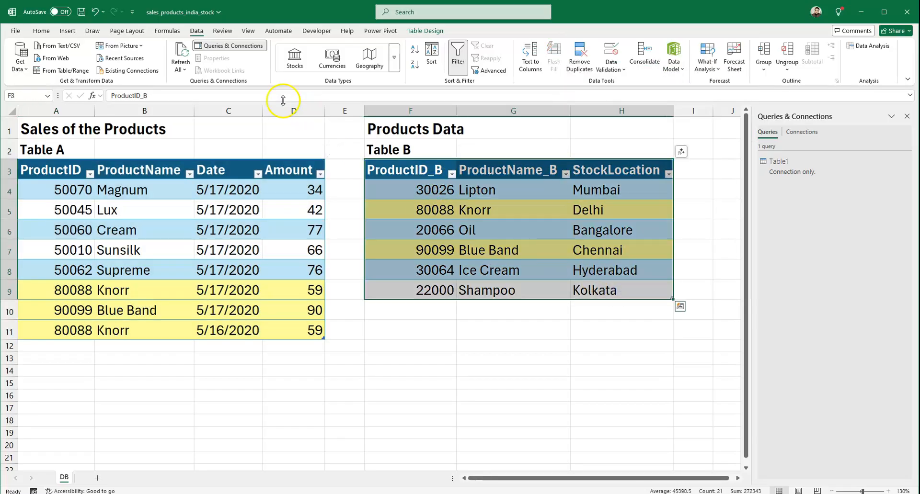
{"action": "left_click", "coordinate": [195, 31]}
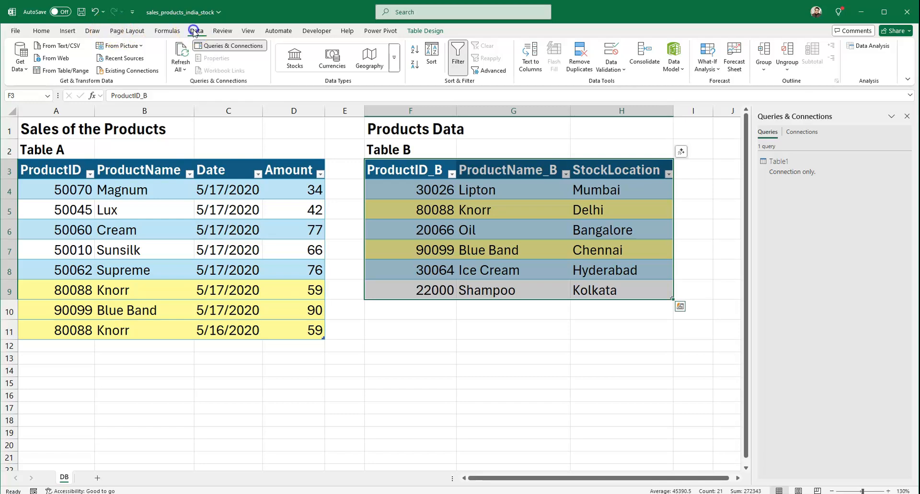
{"action": "left_click", "coordinate": [62, 71]}
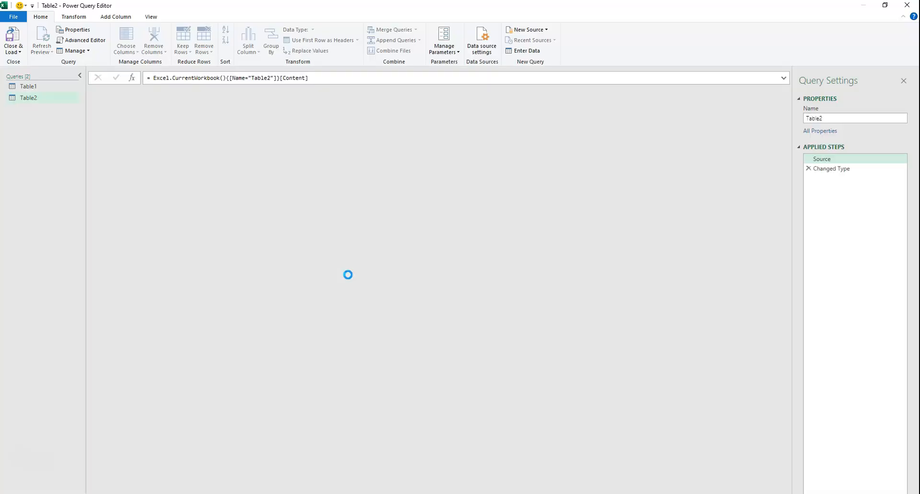
{"action": "left_click", "coordinate": [220, 184]}
Step: Load the Table2 query to the workbook as a connection only and check its preview
{"action": "left_click", "coordinate": [14, 50]}
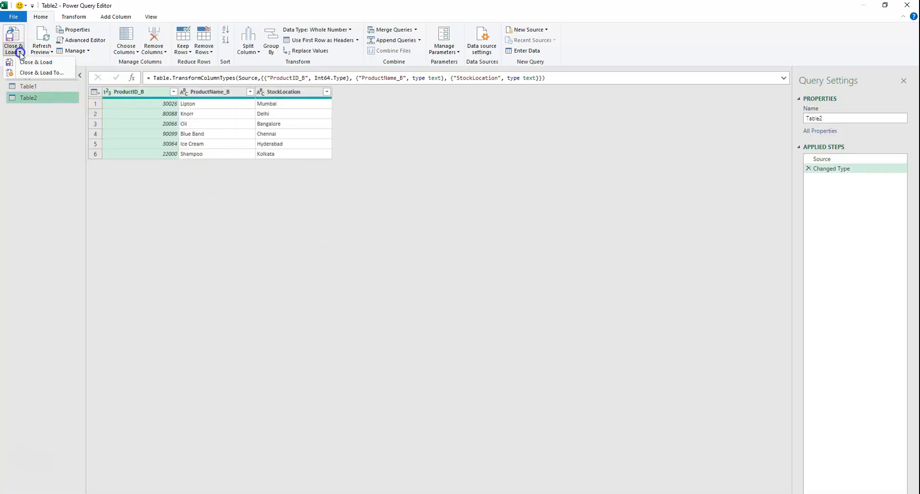
{"action": "left_click", "coordinate": [28, 72]}
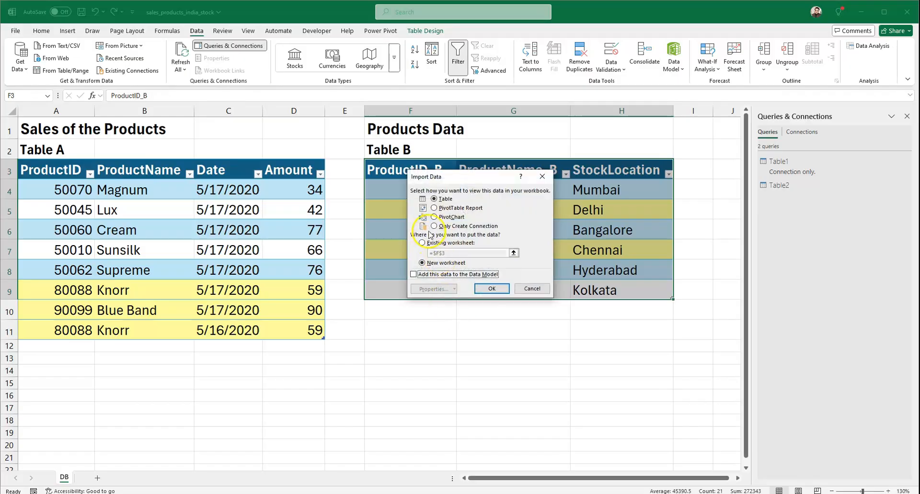
{"action": "left_click", "coordinate": [434, 226]}
{"action": "left_click", "coordinate": [492, 288]}
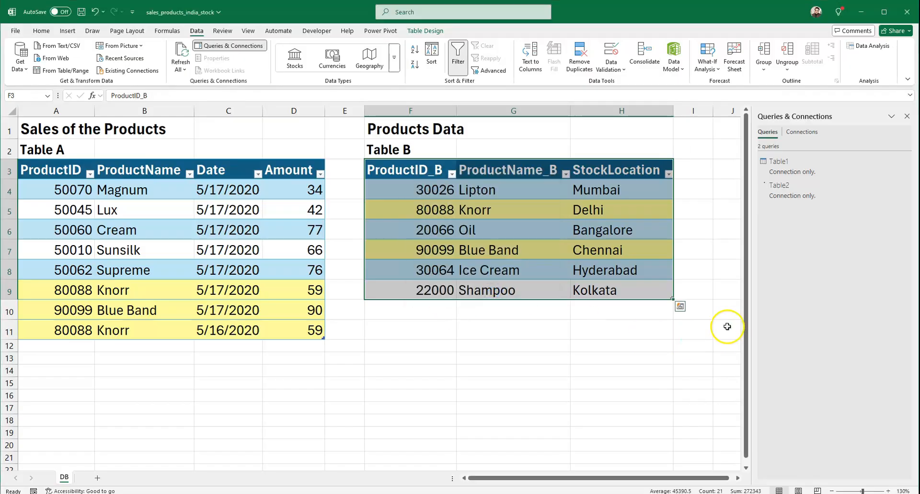
{"action": "mouse_move", "coordinate": [777, 192]}
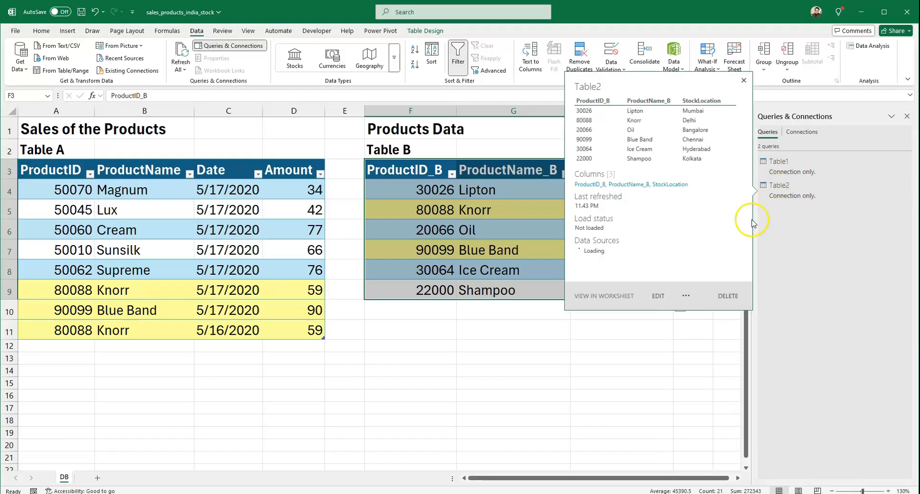
{"action": "left_click", "coordinate": [497, 345]}
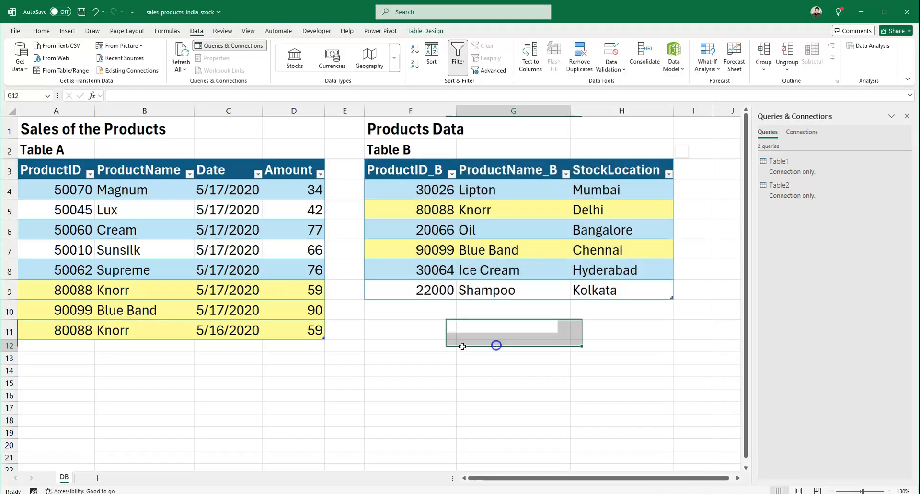
{"action": "left_click", "coordinate": [408, 357]}
{"action": "left_click", "coordinate": [544, 361]}
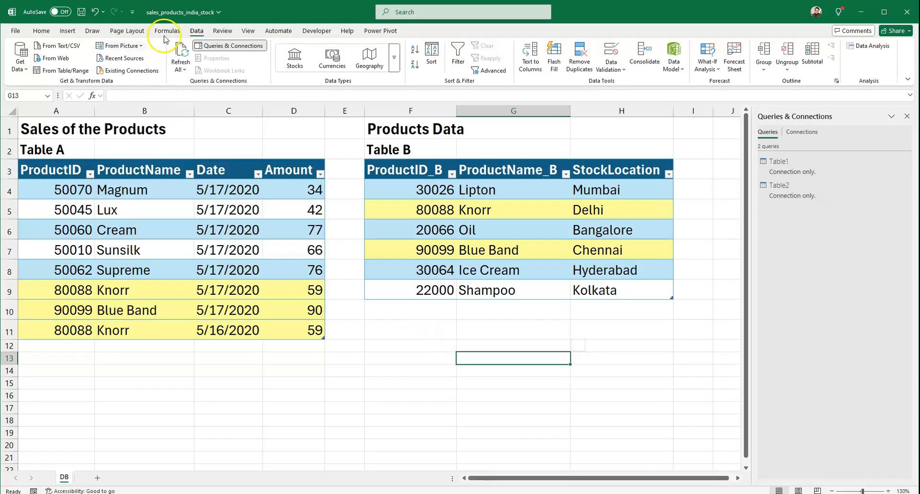
{"action": "left_click", "coordinate": [26, 69]}
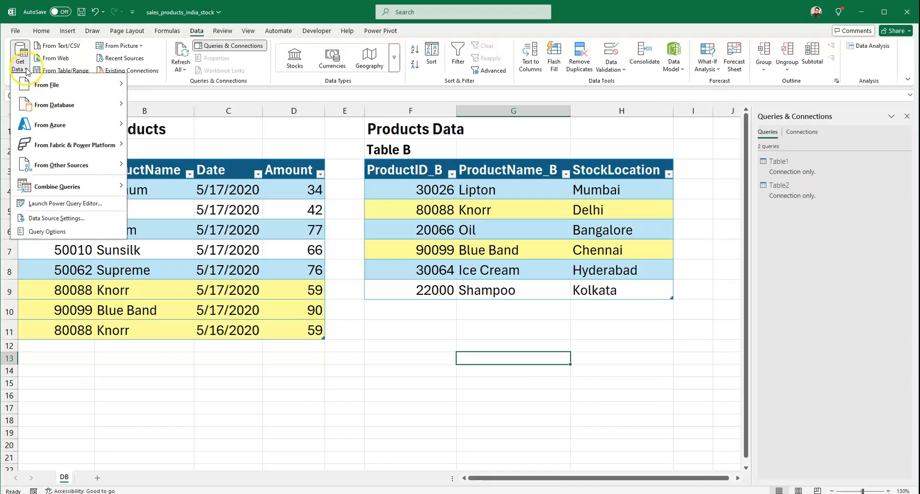
{"action": "left_click", "coordinate": [26, 71]}
{"action": "left_click", "coordinate": [196, 30]}
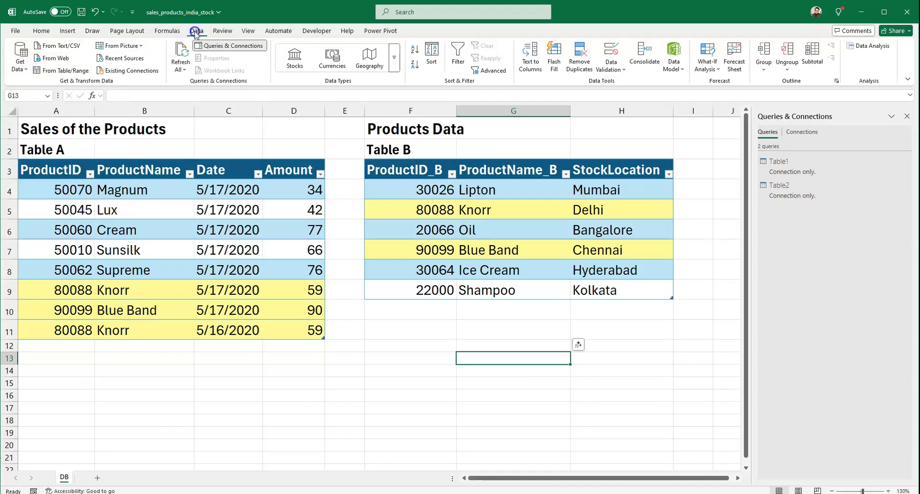
Step: Start a Merge of the two queries with Table1 as the first table and Table2 as the second
{"action": "left_click", "coordinate": [26, 71]}
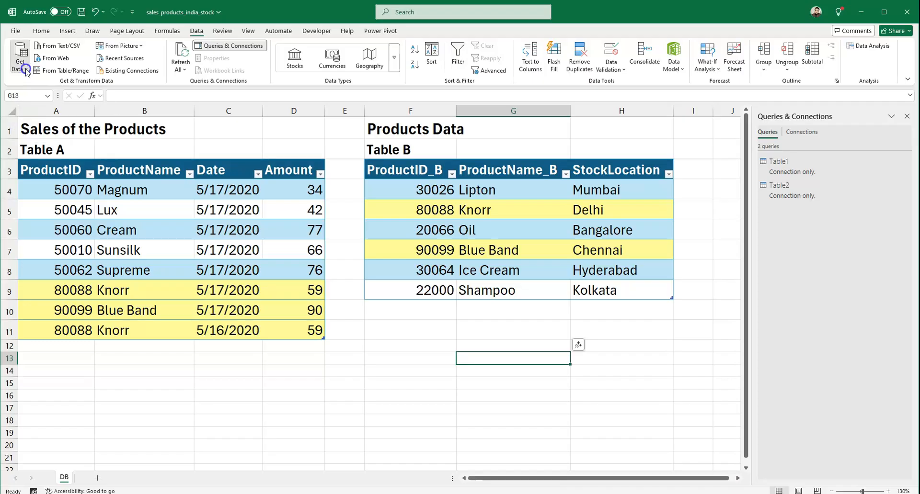
{"action": "mouse_move", "coordinate": [73, 194]}
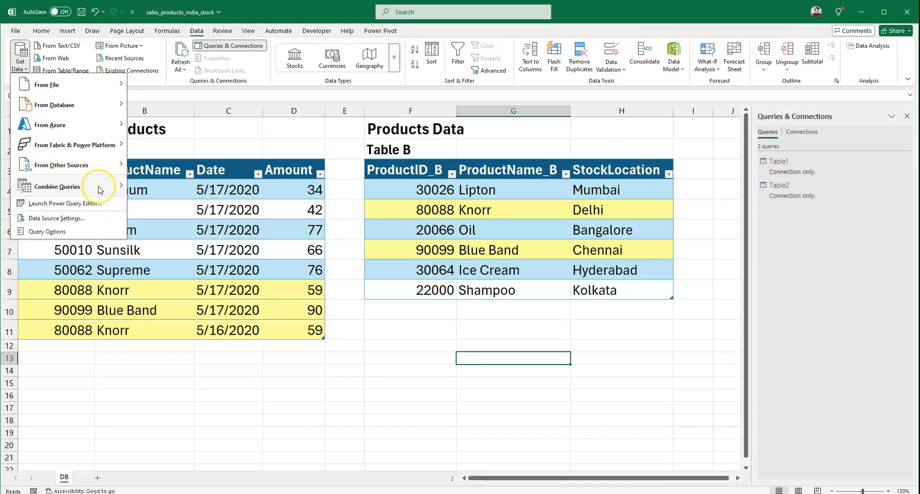
{"action": "mouse_move", "coordinate": [100, 189]}
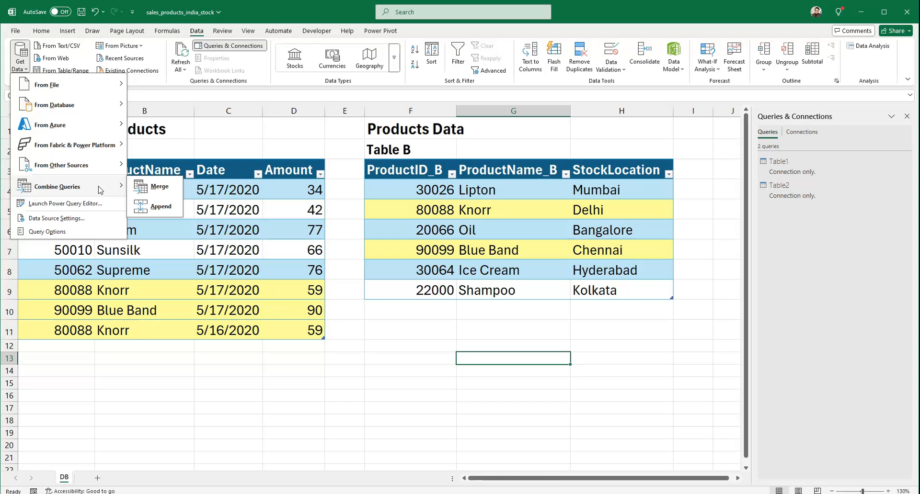
{"action": "left_click", "coordinate": [144, 187]}
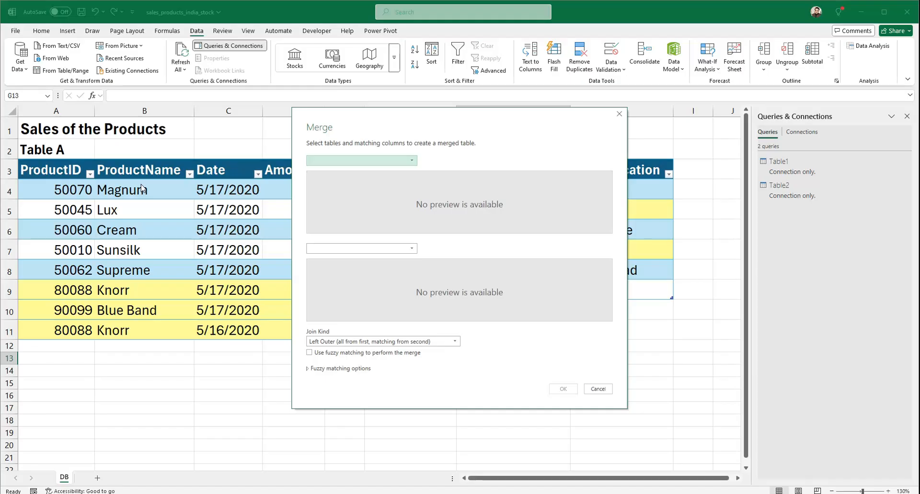
{"action": "left_click", "coordinate": [389, 160]}
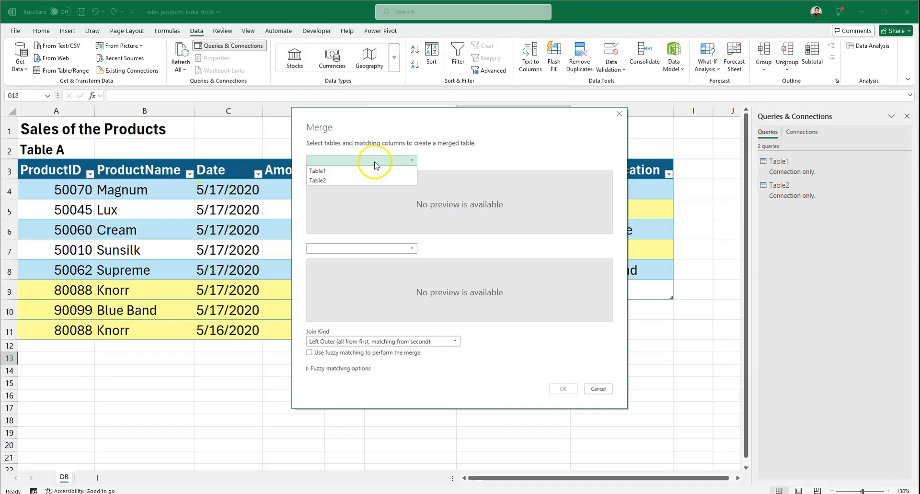
{"action": "left_click", "coordinate": [320, 170]}
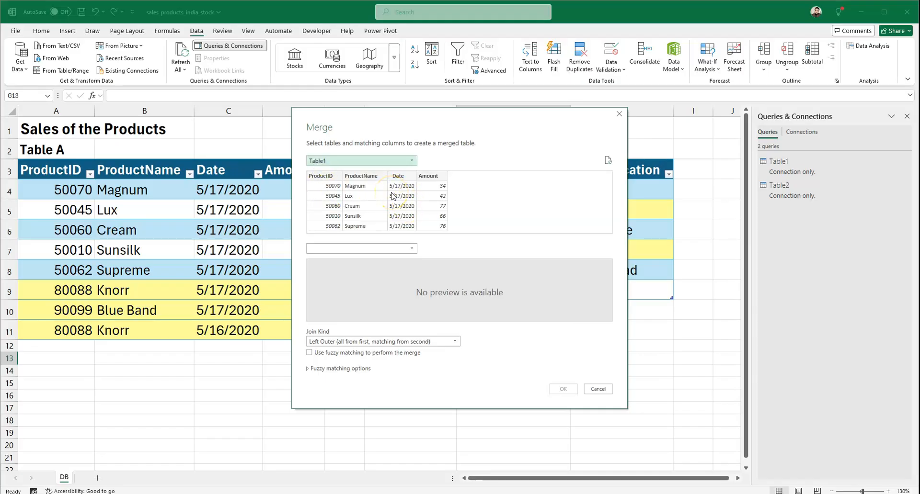
{"action": "left_click", "coordinate": [386, 248]}
{"action": "left_click", "coordinate": [366, 267]}
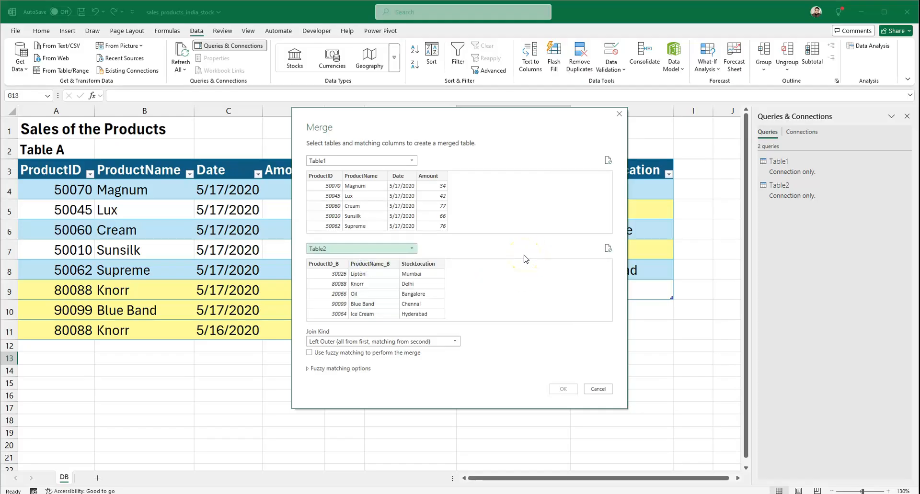
Step: Set the merge's join kind to Left Outer (all from first, matching from second)
{"action": "left_click", "coordinate": [512, 264]}
{"action": "left_click", "coordinate": [452, 340]}
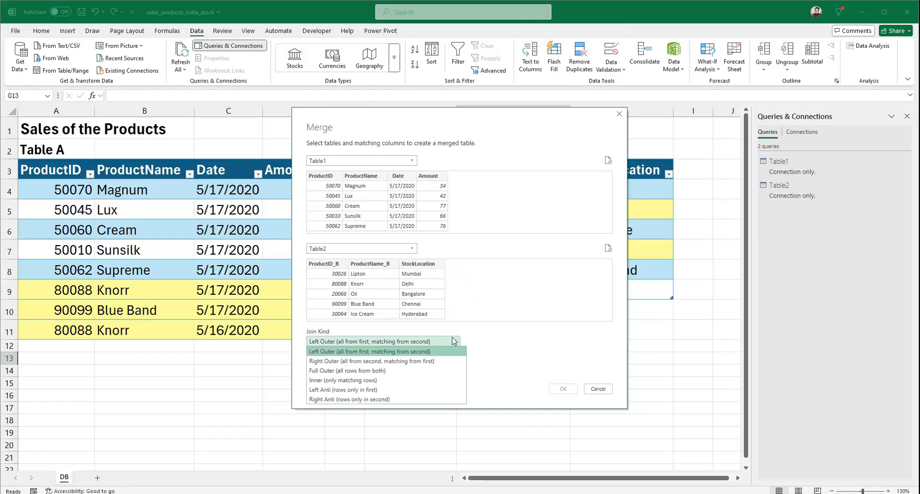
{"action": "left_click", "coordinate": [433, 353]}
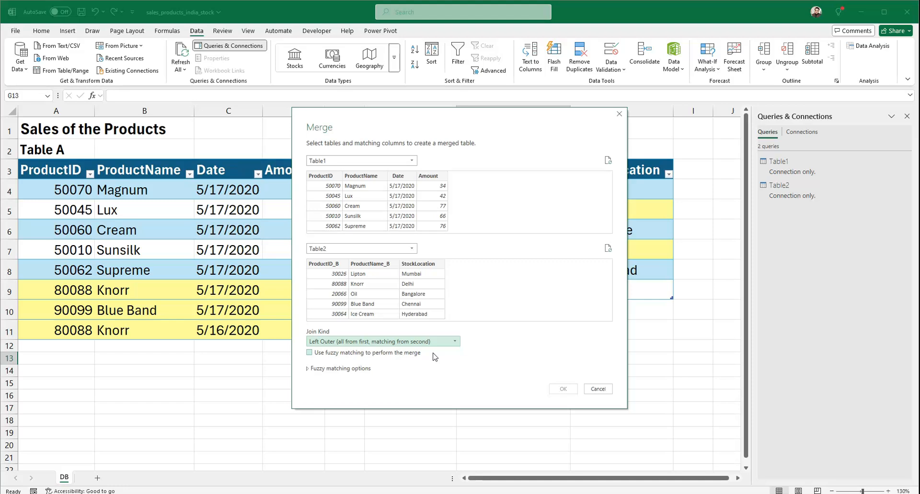
Step: Match Table1's ProductID column with Table2's ProductID_B column and create the left outer merge
{"action": "left_click", "coordinate": [338, 251]}
{"action": "left_click", "coordinate": [324, 176]}
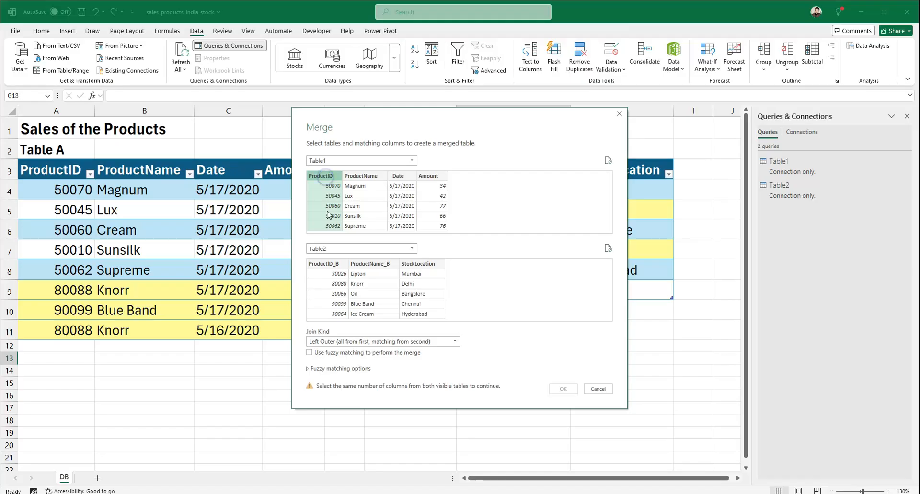
{"action": "left_click", "coordinate": [325, 266]}
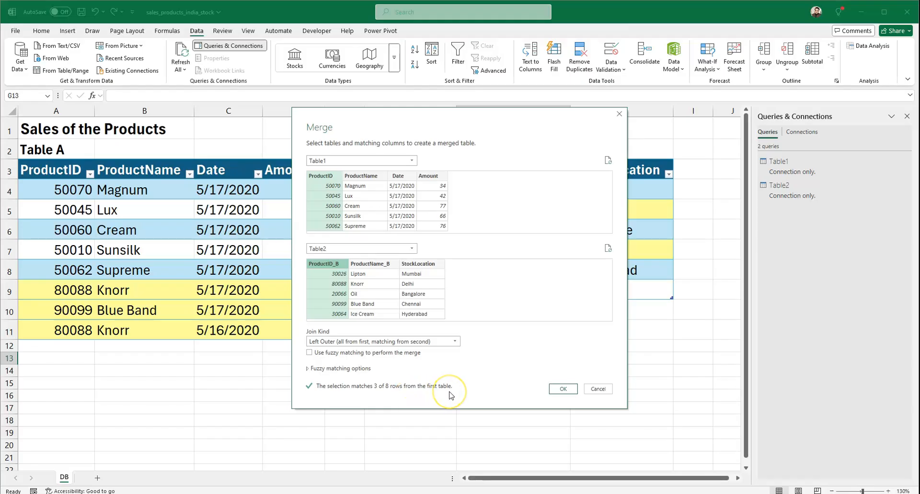
{"action": "left_click", "coordinate": [563, 388]}
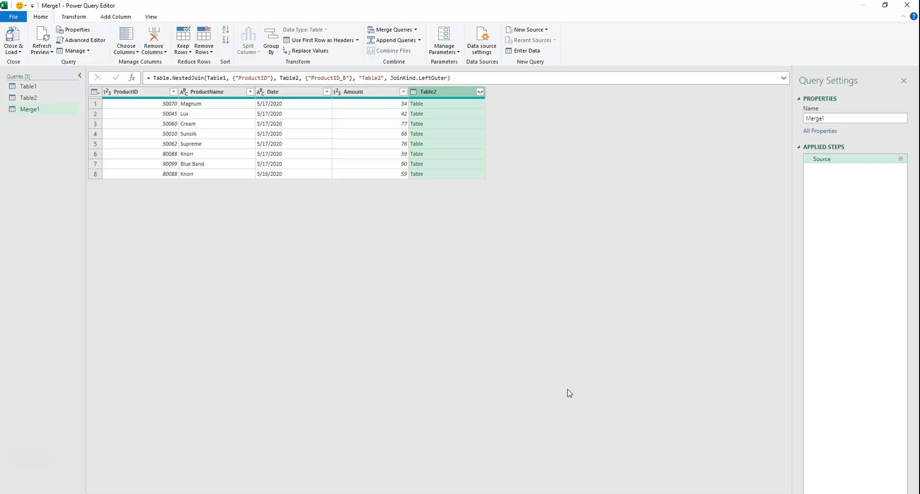
Step: Examine the Expand and Aggregate options offered for the merged Table2 column
{"action": "left_click", "coordinate": [480, 92]}
{"action": "left_click", "coordinate": [480, 92]}
{"action": "left_click", "coordinate": [480, 92]}
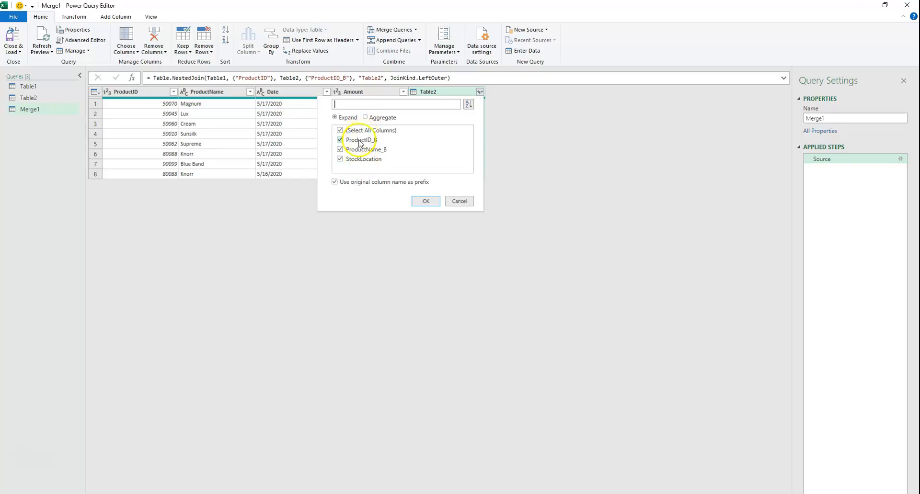
{"action": "left_click", "coordinate": [341, 163]}
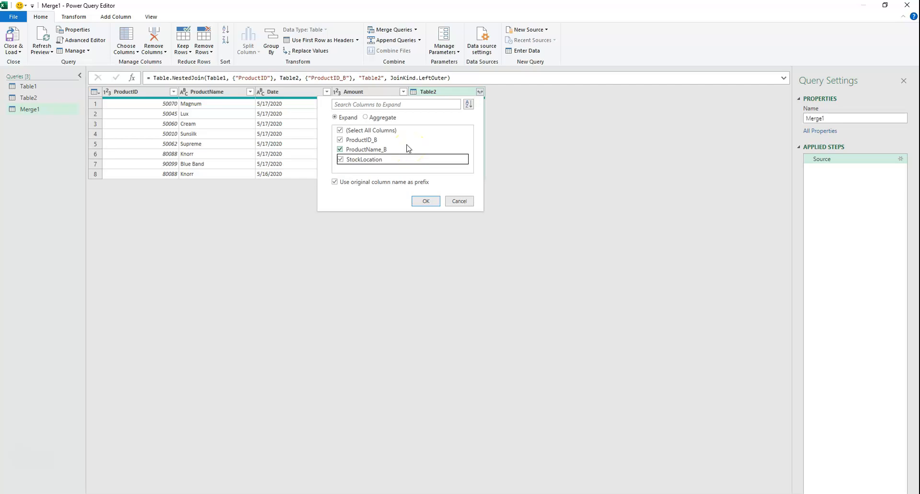
{"action": "left_click", "coordinate": [366, 118]}
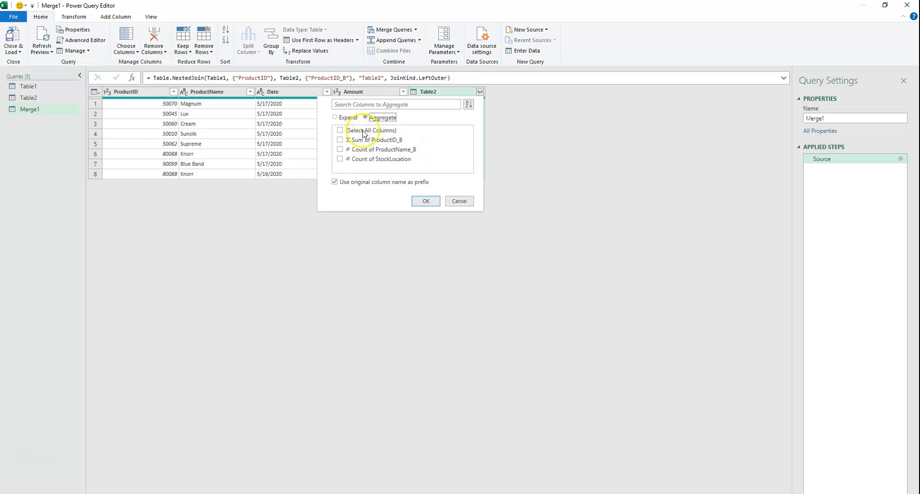
{"action": "left_click", "coordinate": [374, 152]}
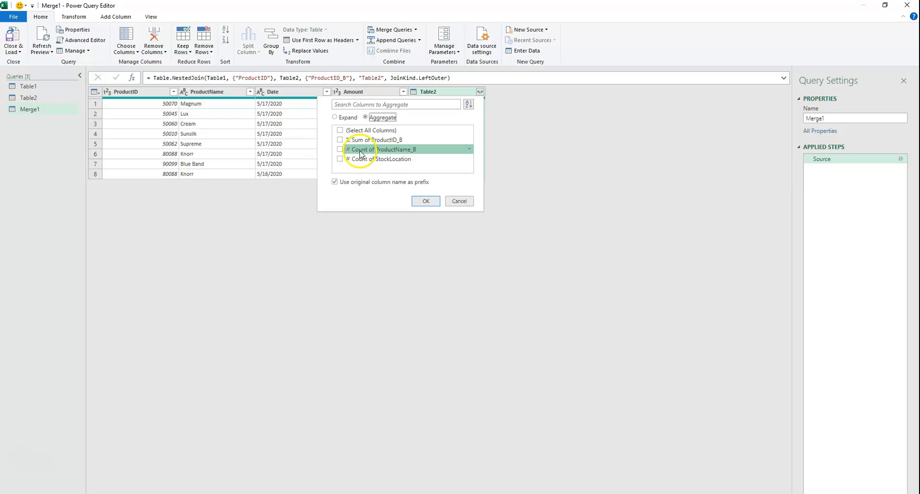
{"action": "left_click", "coordinate": [353, 162]}
{"action": "left_click", "coordinate": [335, 118]}
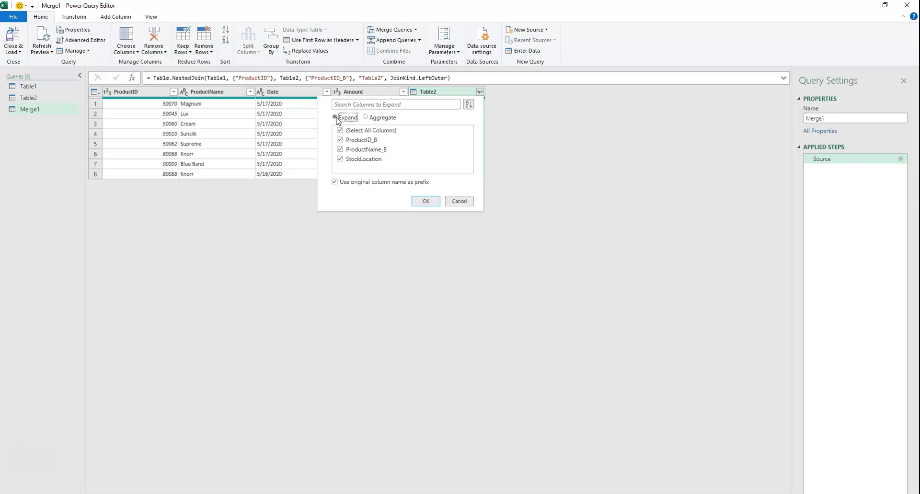
Step: Expand the Table2 column into ProductID_B, ProductName_B and StockLocation without using the original column name as prefix
{"action": "left_click", "coordinate": [335, 183]}
{"action": "left_click", "coordinate": [335, 182]}
{"action": "left_click", "coordinate": [335, 182]}
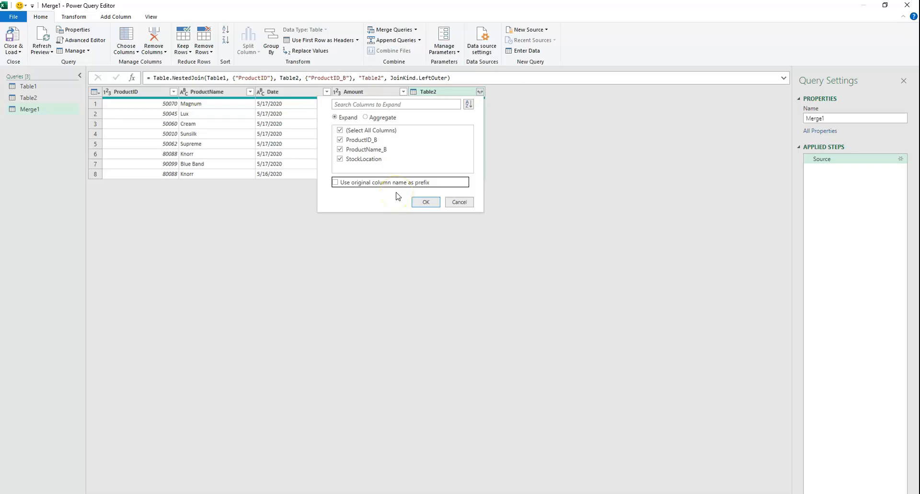
{"action": "left_click", "coordinate": [425, 201]}
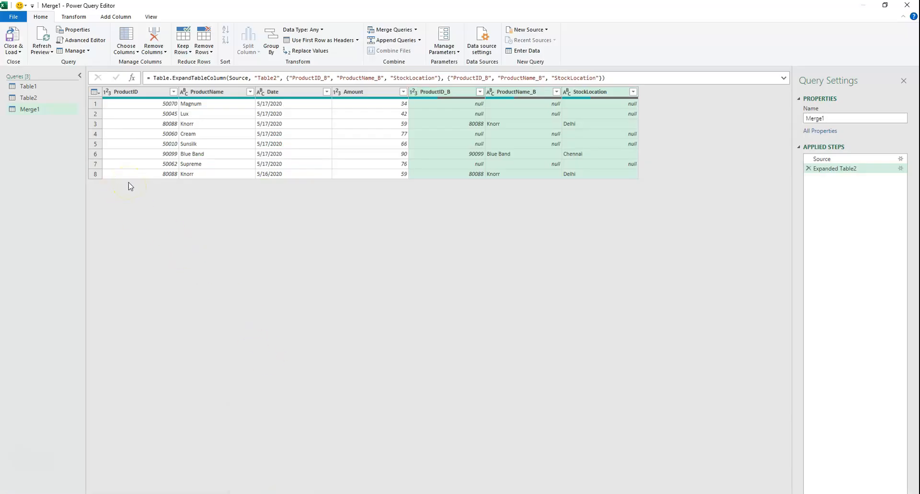
Step: Close the editor, load the left outer merge query to a new worksheet and review its rows
{"action": "left_click", "coordinate": [143, 188]}
{"action": "left_click", "coordinate": [15, 39]}
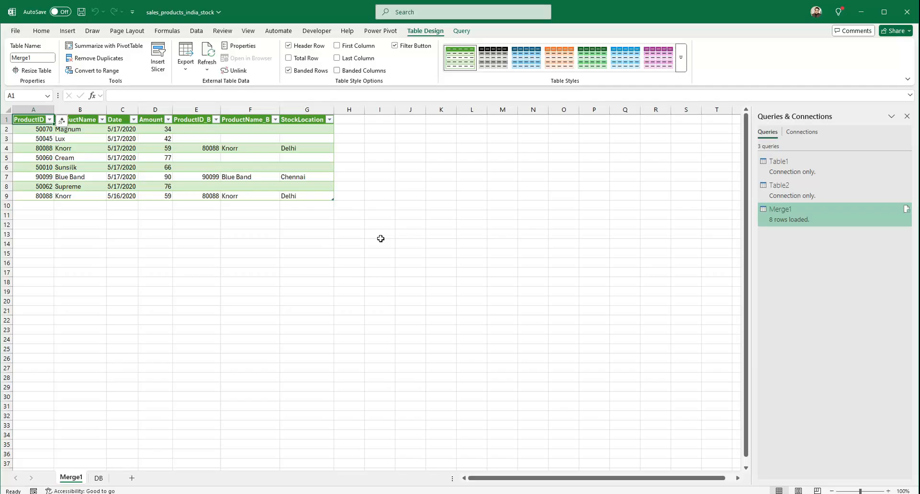
{"action": "left_click", "coordinate": [67, 176]}
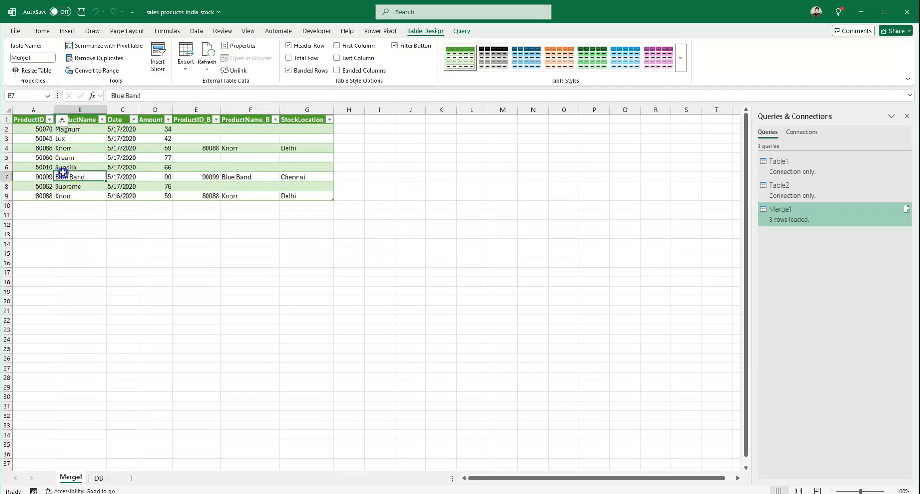
{"action": "left_click", "coordinate": [186, 174]}
{"action": "left_click", "coordinate": [282, 186]}
{"action": "left_click", "coordinate": [411, 264]}
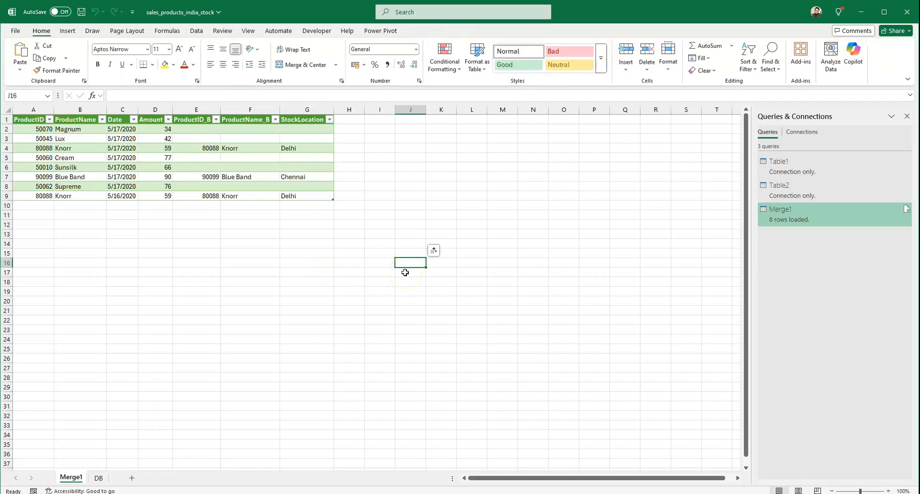
Step: Start another Merge of queries from the DB sheet with Table1 as the first table and Table2 as the second
{"action": "left_click", "coordinate": [99, 478]}
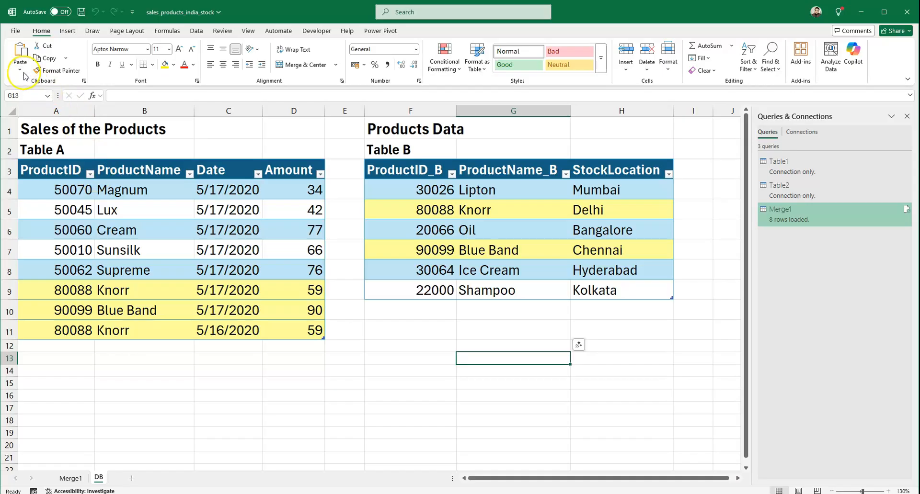
{"action": "left_click", "coordinate": [194, 32]}
{"action": "left_click", "coordinate": [21, 64]}
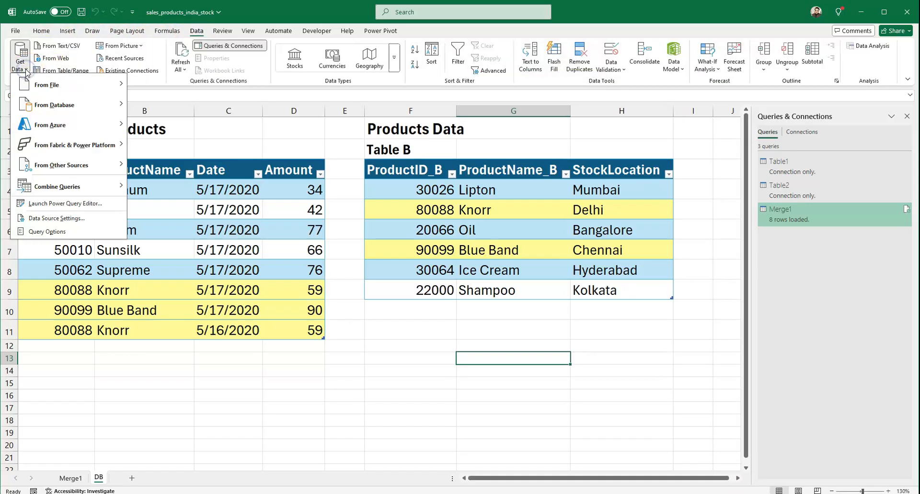
{"action": "mouse_move", "coordinate": [71, 191]}
{"action": "left_click", "coordinate": [157, 187]}
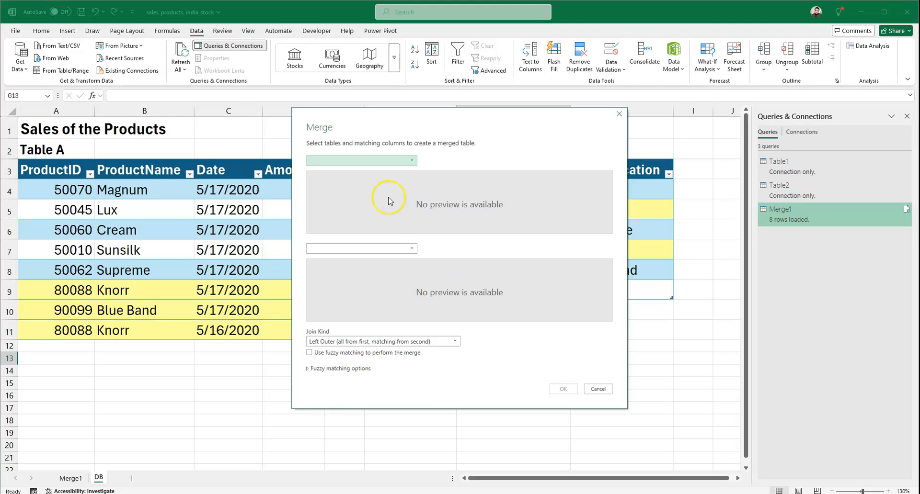
{"action": "left_click", "coordinate": [407, 162]}
{"action": "left_click", "coordinate": [372, 180]}
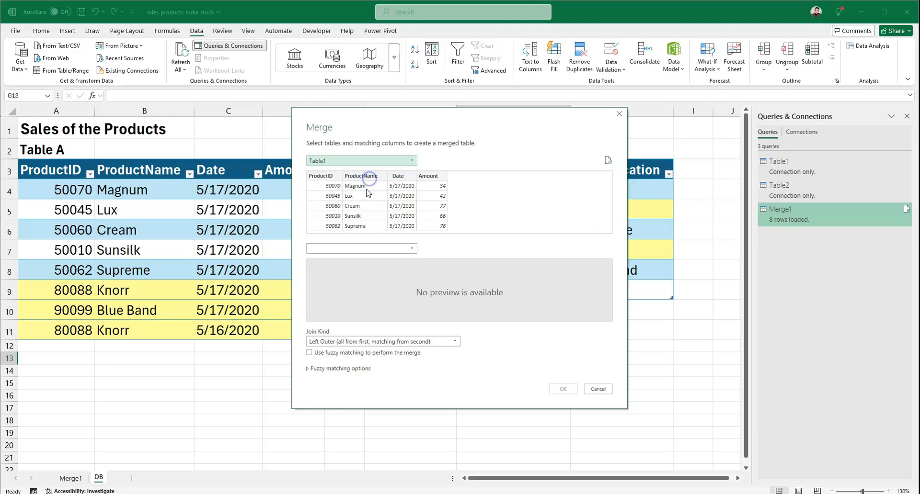
{"action": "left_click", "coordinate": [363, 249]}
{"action": "left_click", "coordinate": [362, 280]}
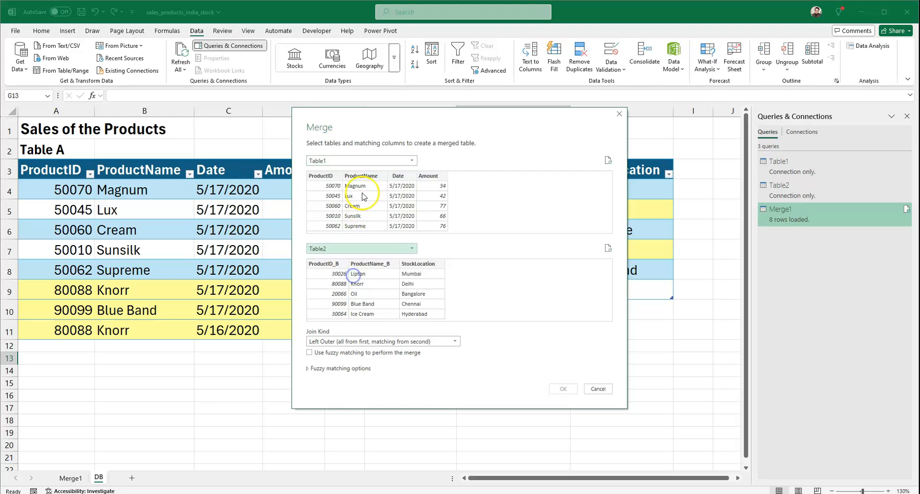
Step: Keep Table1 and Table2 as the merge tables and set the join kind to Right Outer (all from second, matching from first)
{"action": "left_click", "coordinate": [373, 162]}
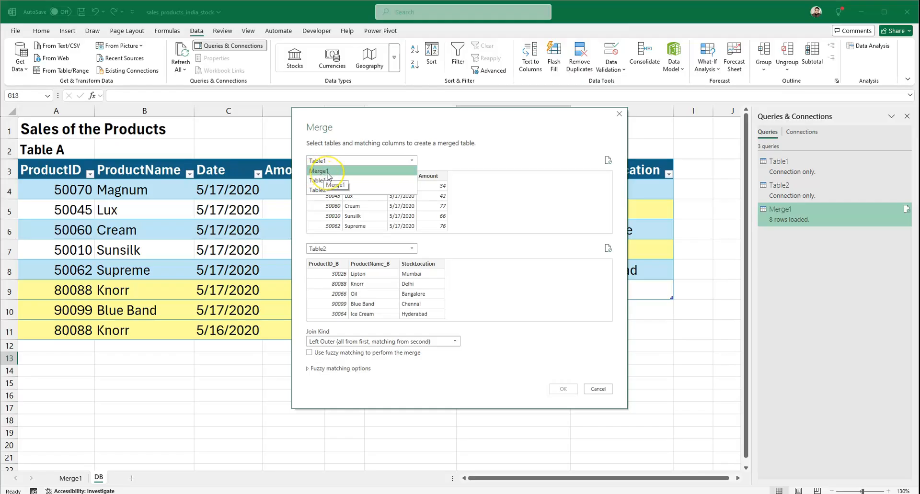
{"action": "left_click", "coordinate": [382, 163]}
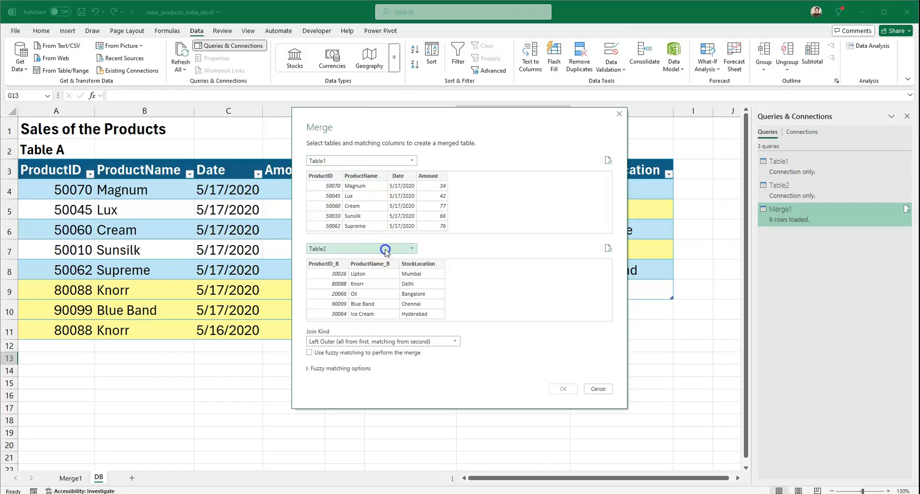
{"action": "left_click", "coordinate": [413, 250]}
{"action": "left_click", "coordinate": [414, 249]}
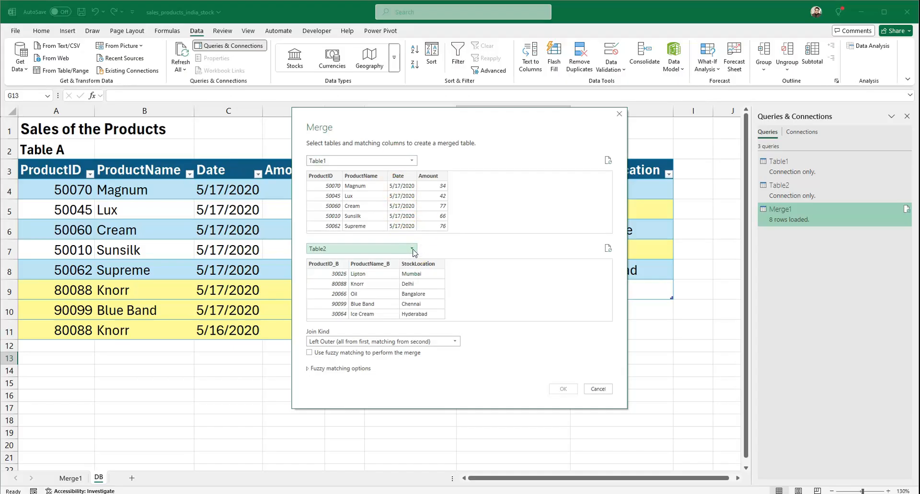
{"action": "left_click", "coordinate": [434, 343]}
{"action": "left_click", "coordinate": [424, 363]}
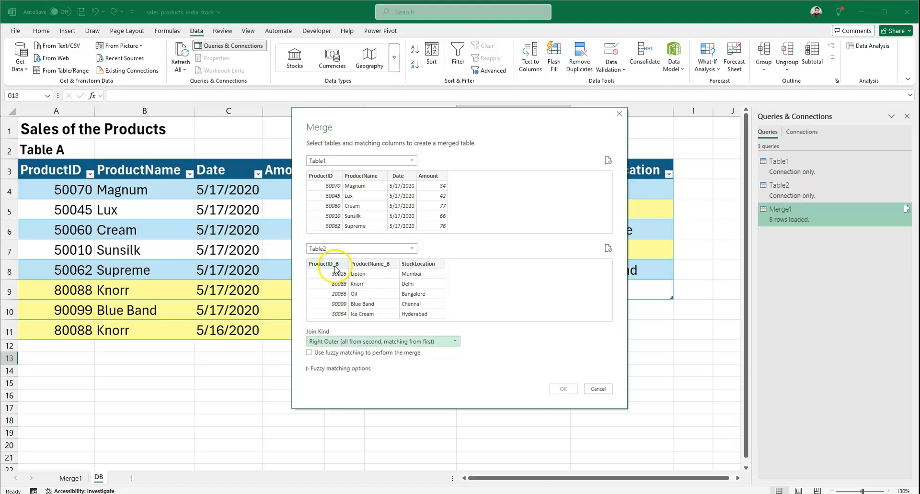
Step: Match ProductID in Table1 with ProductID_B in Table2 and create the right outer merge
{"action": "left_click", "coordinate": [329, 177]}
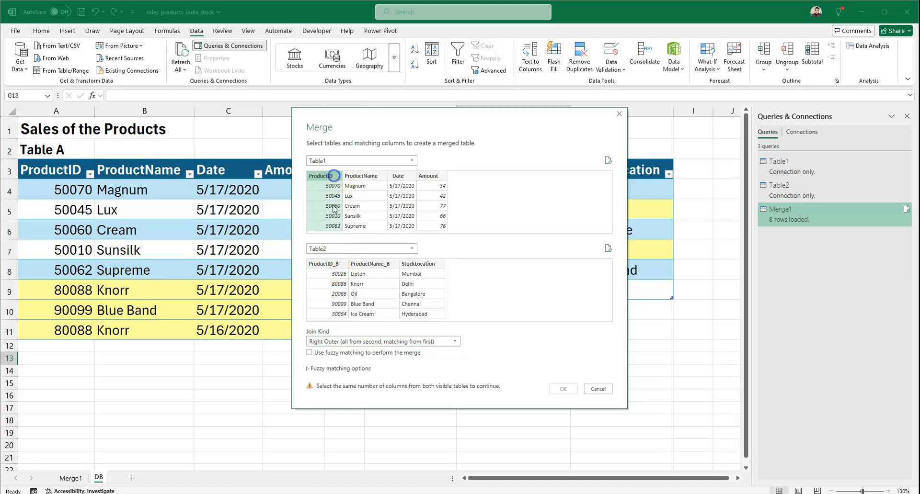
{"action": "left_click", "coordinate": [331, 265]}
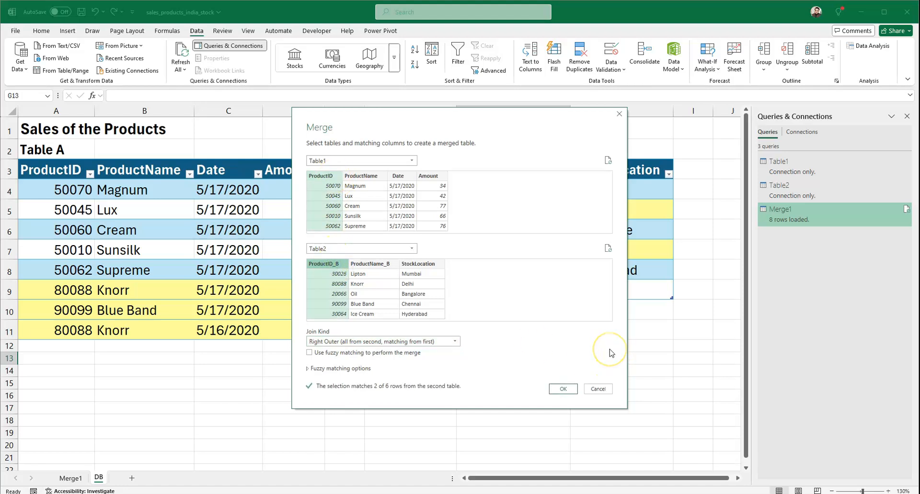
{"action": "left_click", "coordinate": [564, 390]}
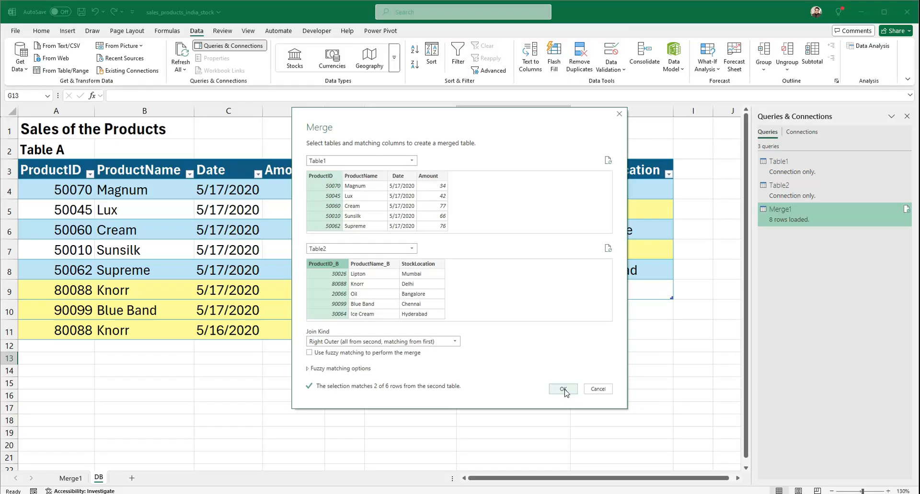
{"action": "left_click", "coordinate": [564, 390]}
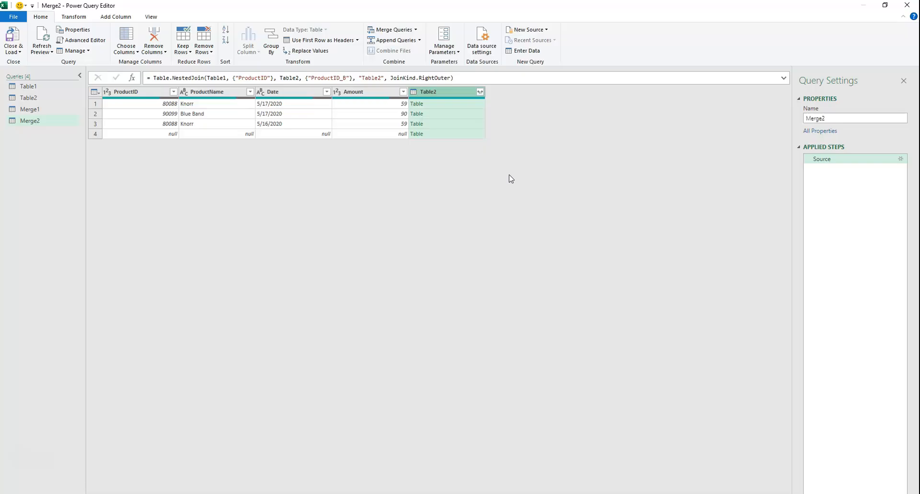
Step: Expand all three Table2 columns in the right outer merge without the name prefix and load the query to a new worksheet
{"action": "left_click", "coordinate": [480, 93]}
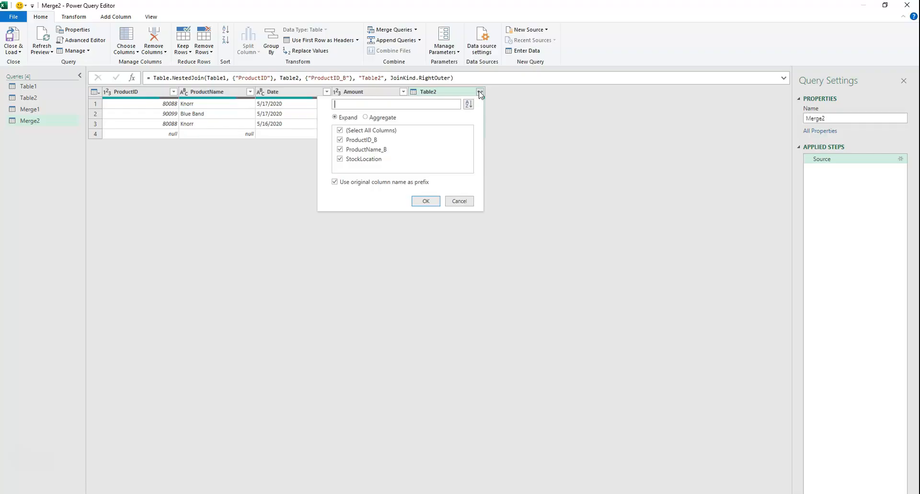
{"action": "left_click", "coordinate": [480, 93]}
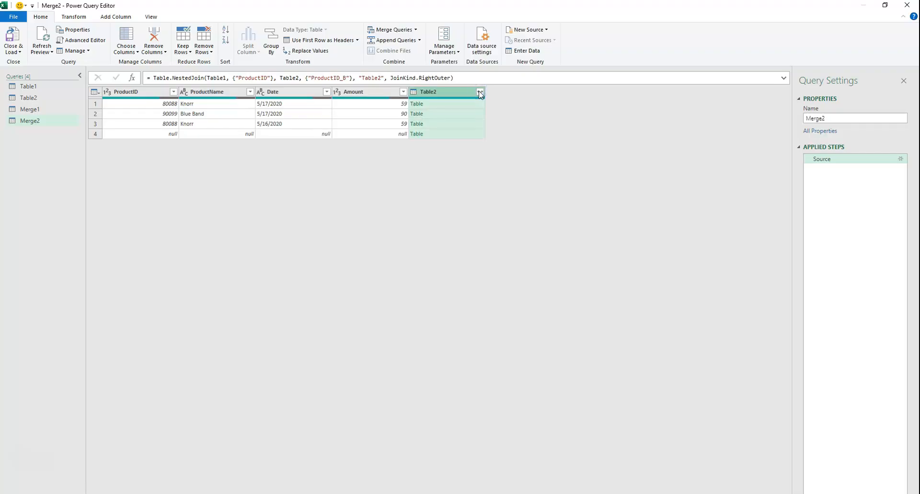
{"action": "left_click", "coordinate": [480, 93]}
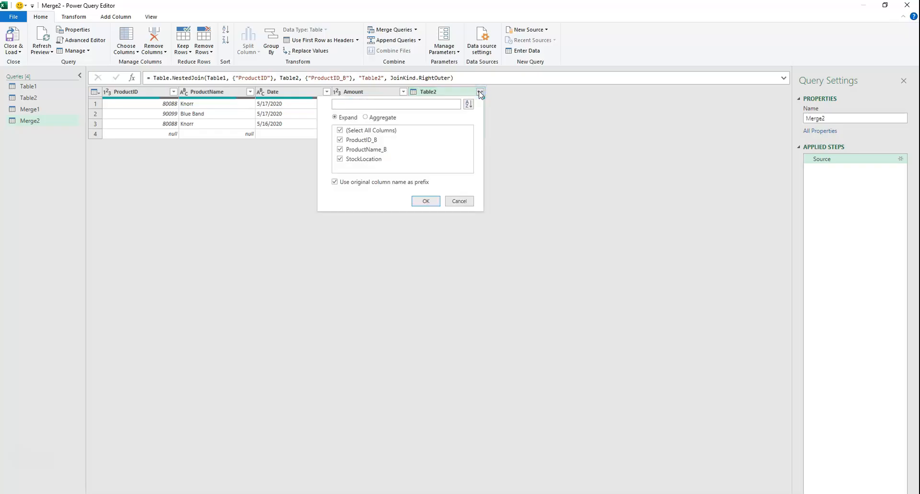
{"action": "left_click", "coordinate": [480, 93]}
{"action": "left_click", "coordinate": [480, 93]}
{"action": "left_click", "coordinate": [334, 182]}
{"action": "left_click", "coordinate": [426, 202]}
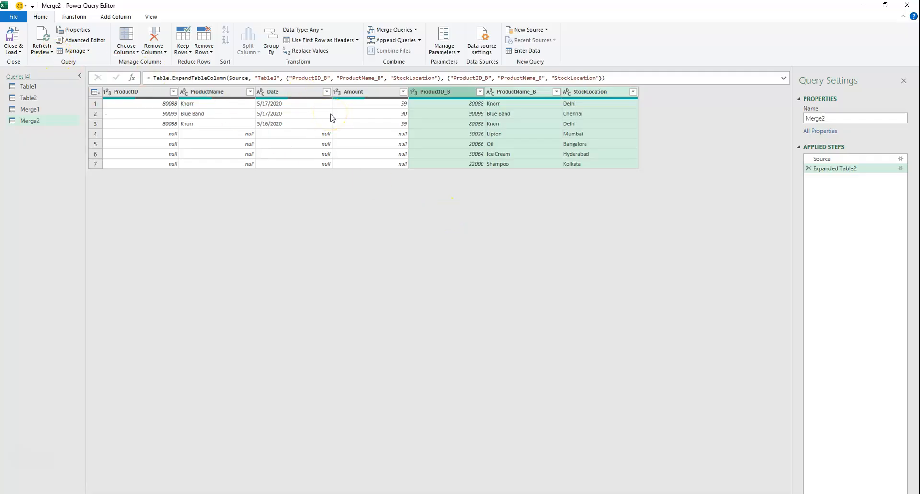
{"action": "left_click", "coordinate": [12, 38]}
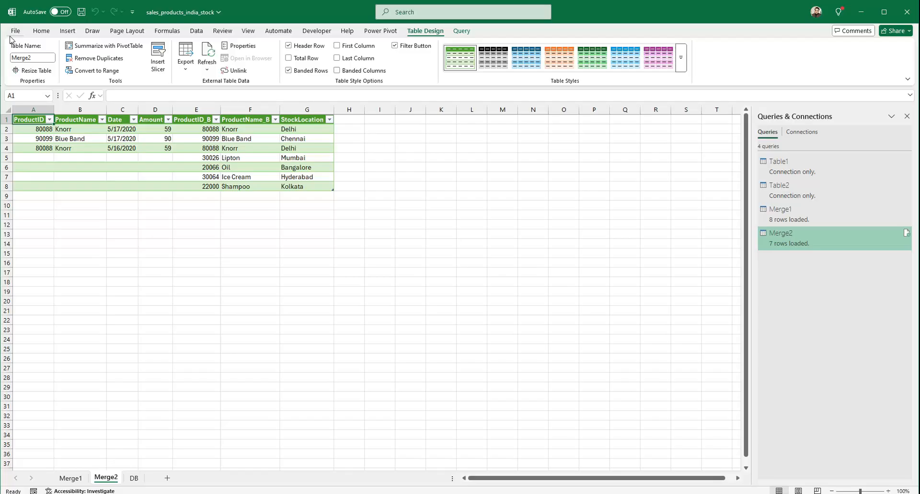
{"action": "left_click", "coordinate": [391, 282]}
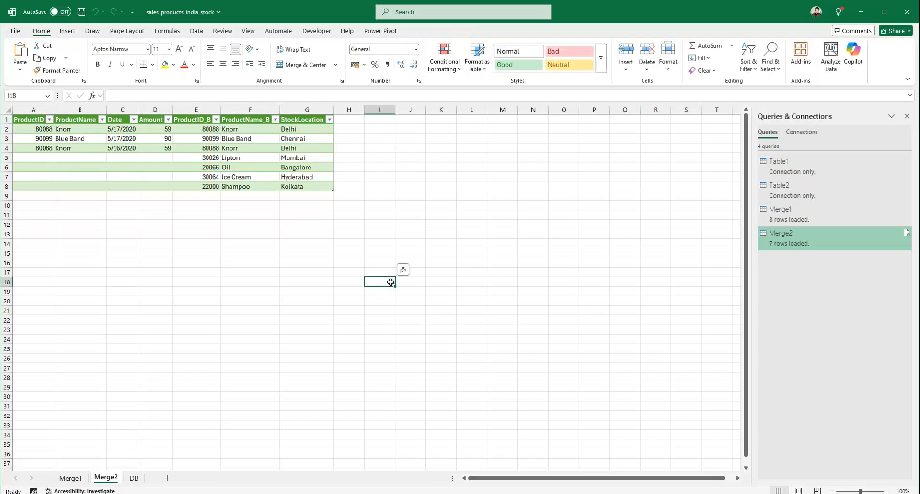